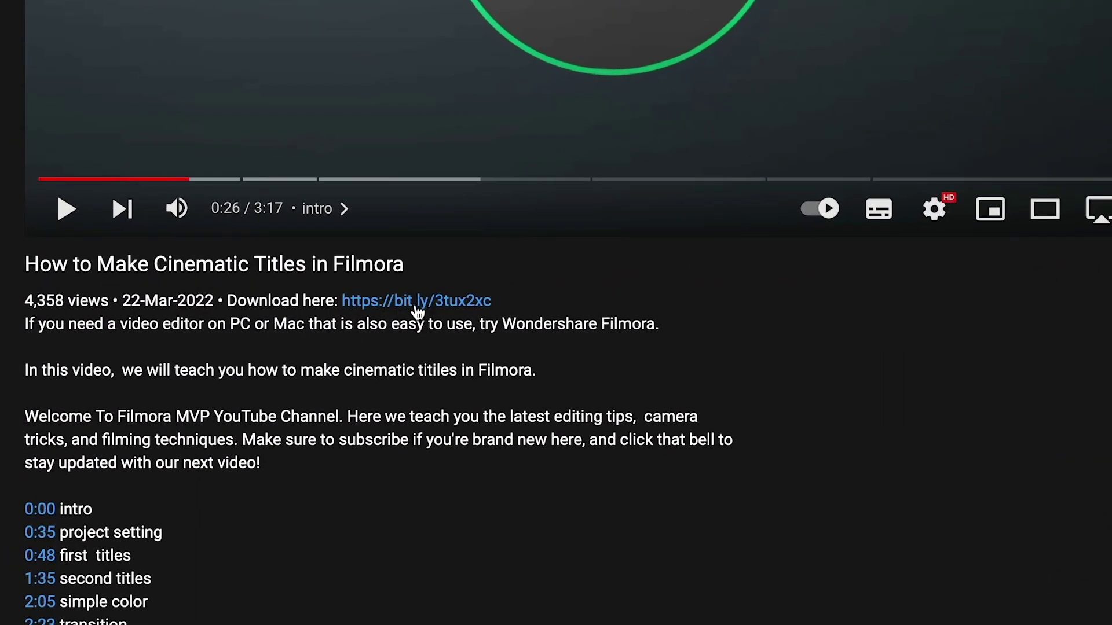
Step: Download the free Filmora for Mac installer via the bit.ly link and install it
{"action": "left_click", "coordinate": [418, 305]}
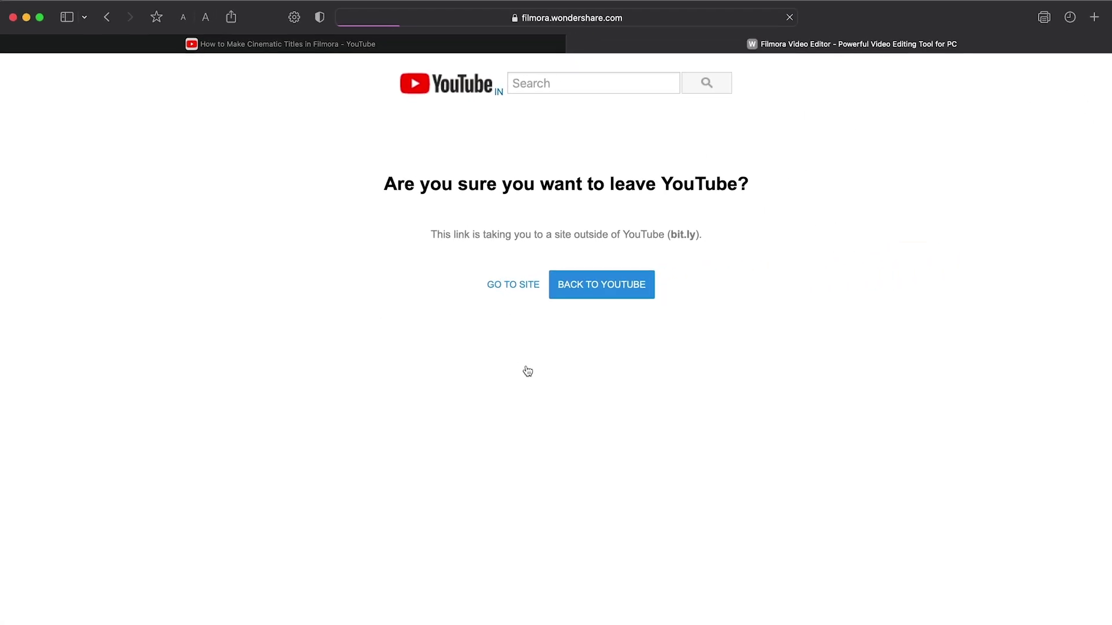
{"action": "left_click", "coordinate": [513, 286]}
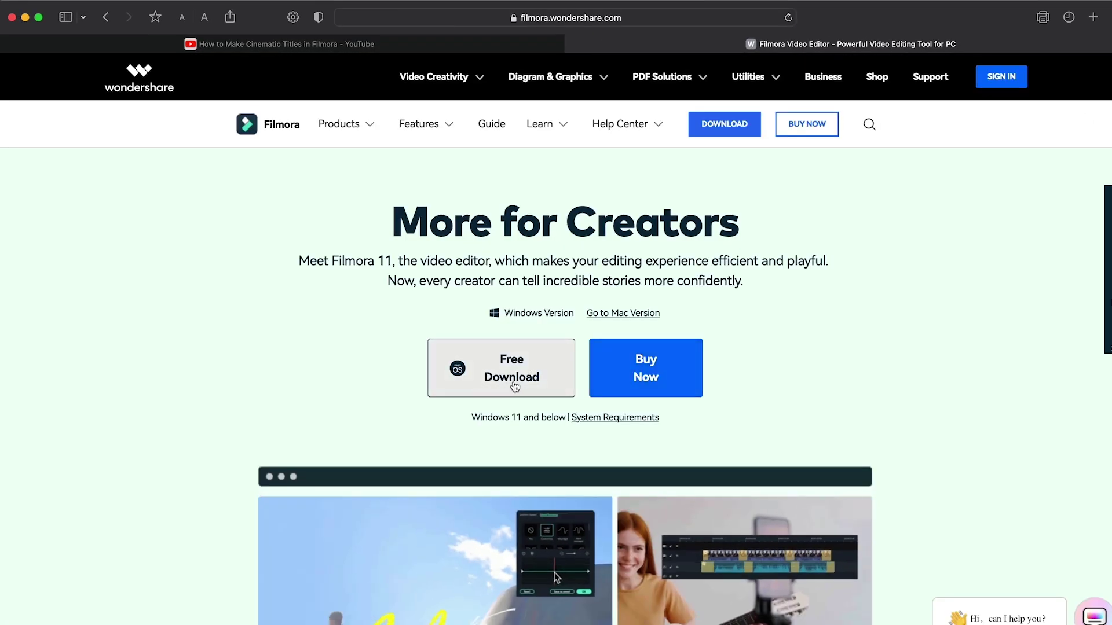
{"action": "left_click", "coordinate": [526, 371]}
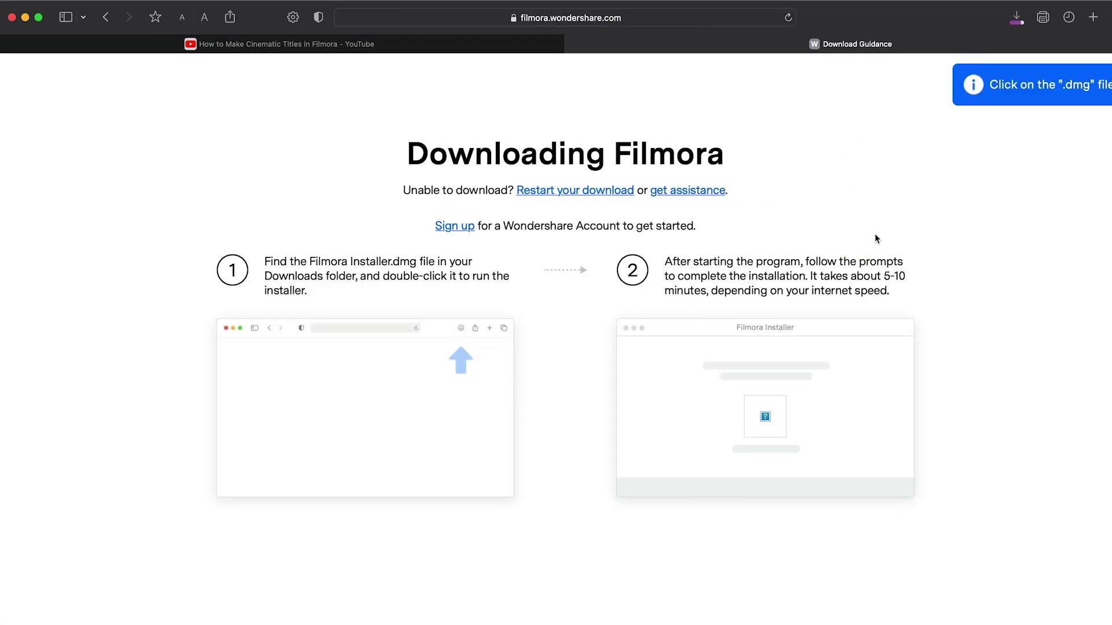
{"action": "left_click", "coordinate": [1017, 18]}
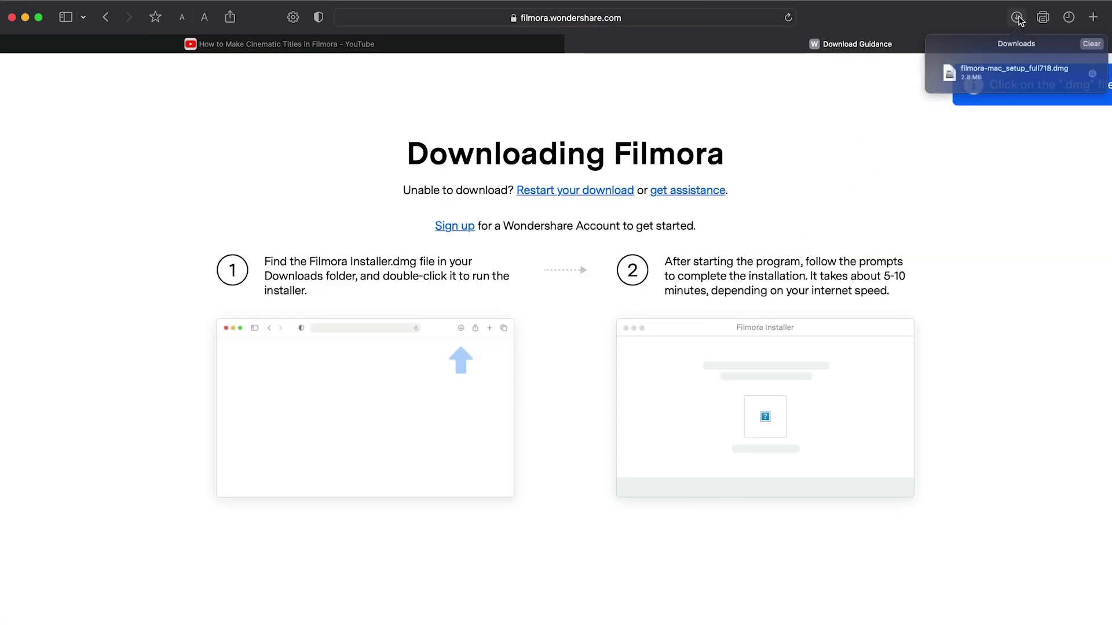
{"action": "double_click", "coordinate": [998, 84]}
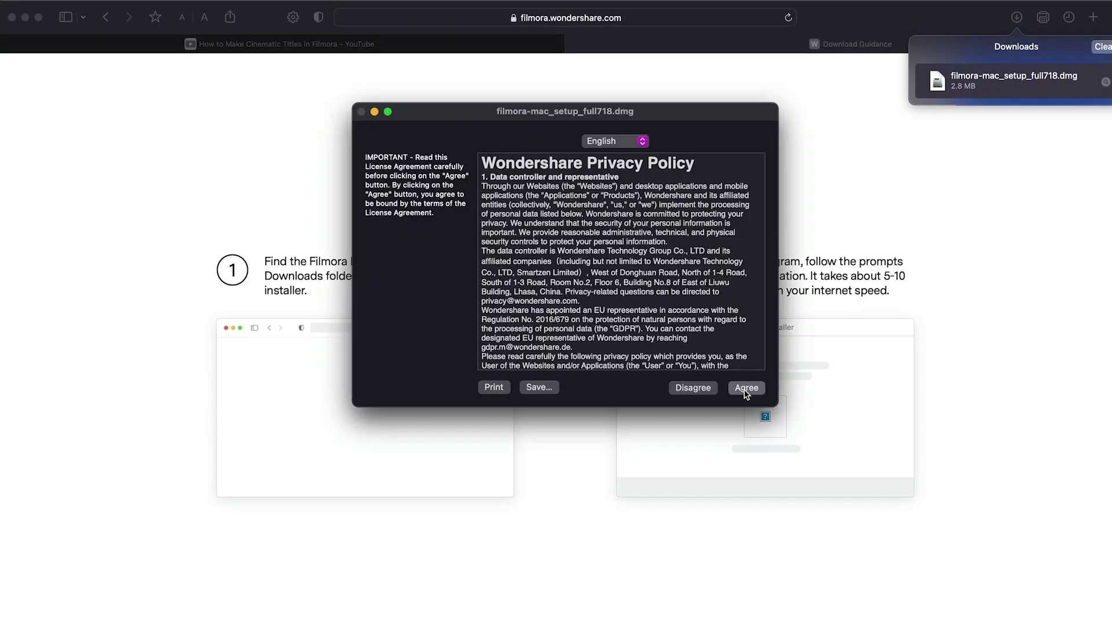
{"action": "left_click", "coordinate": [745, 388]}
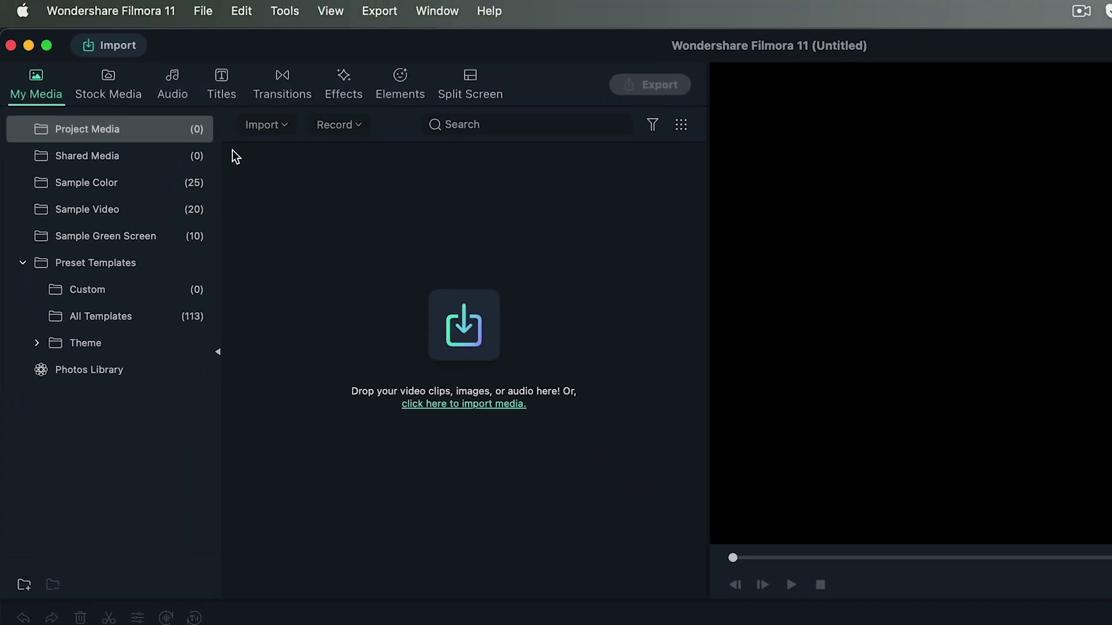
Step: Check the installed Filmora version under Filmora > About
{"action": "left_click", "coordinate": [118, 22]}
{"action": "left_click", "coordinate": [126, 48]}
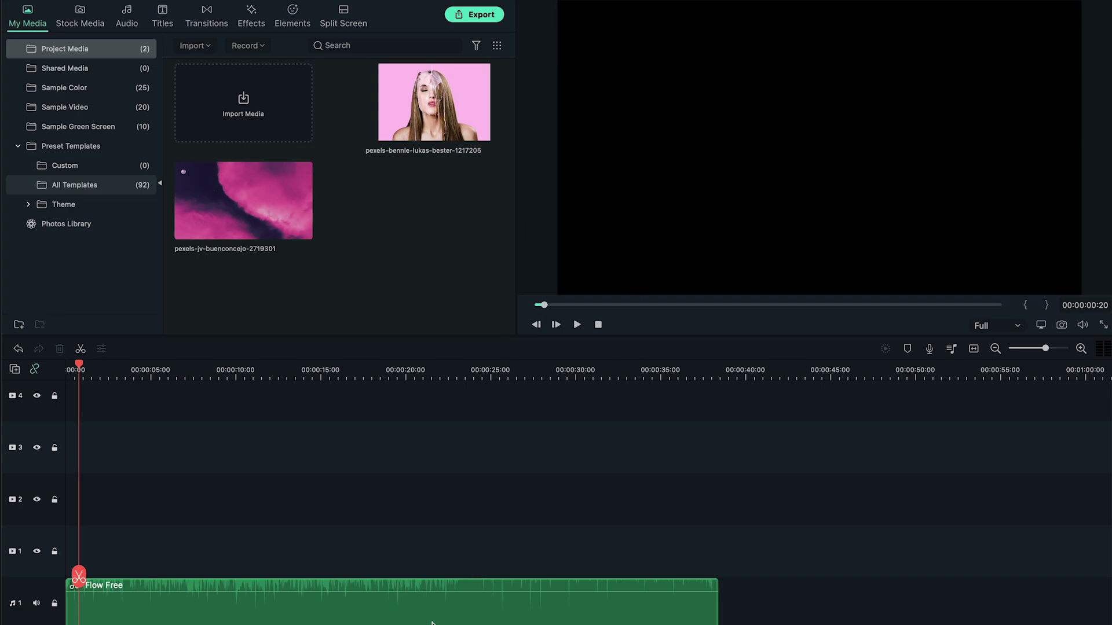
{"action": "scroll", "coordinate": [410, 468], "scroll_direction": "down", "scroll_amount": 1}
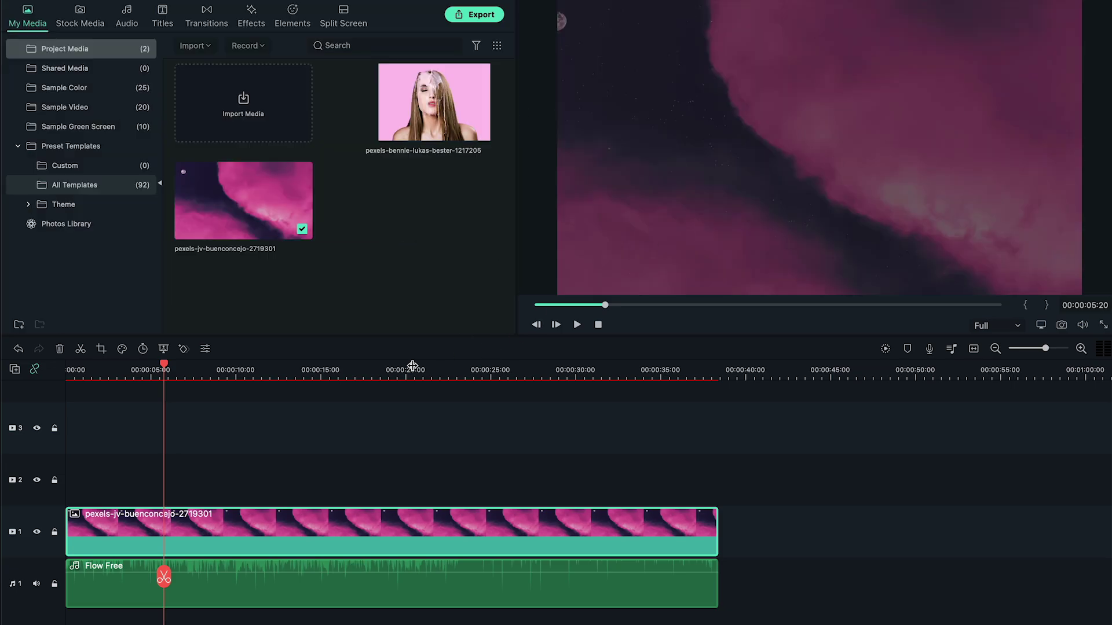
Step: Add the Filmstock Iridescent Digital Wave 3 audio visualizer to track 2
{"action": "left_click", "coordinate": [252, 20]}
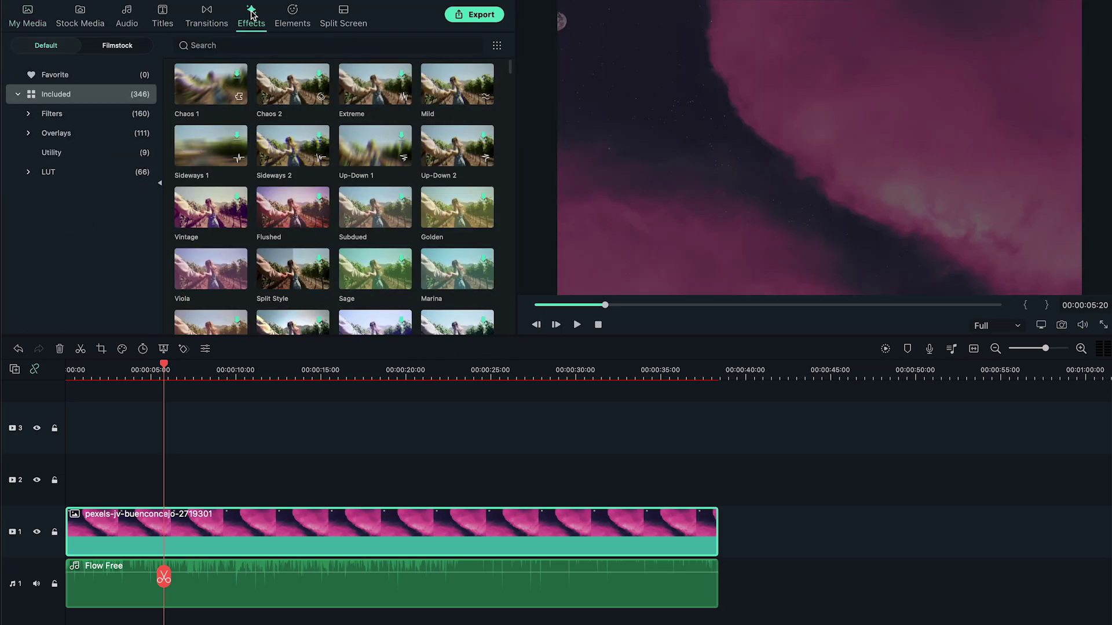
{"action": "left_click", "coordinate": [115, 46]}
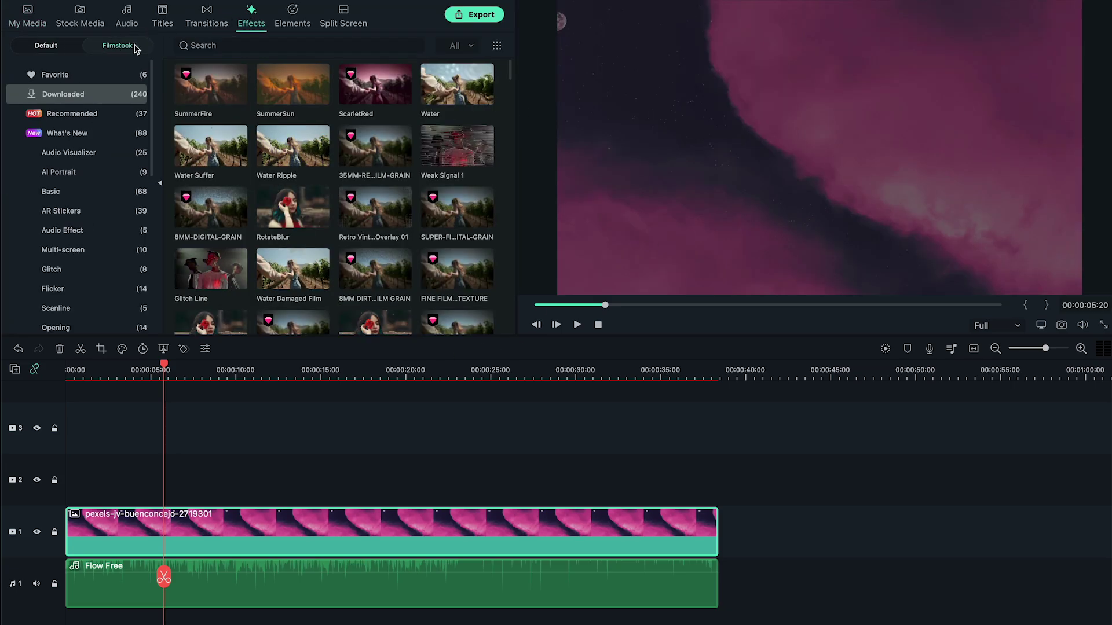
{"action": "left_click", "coordinate": [98, 156]}
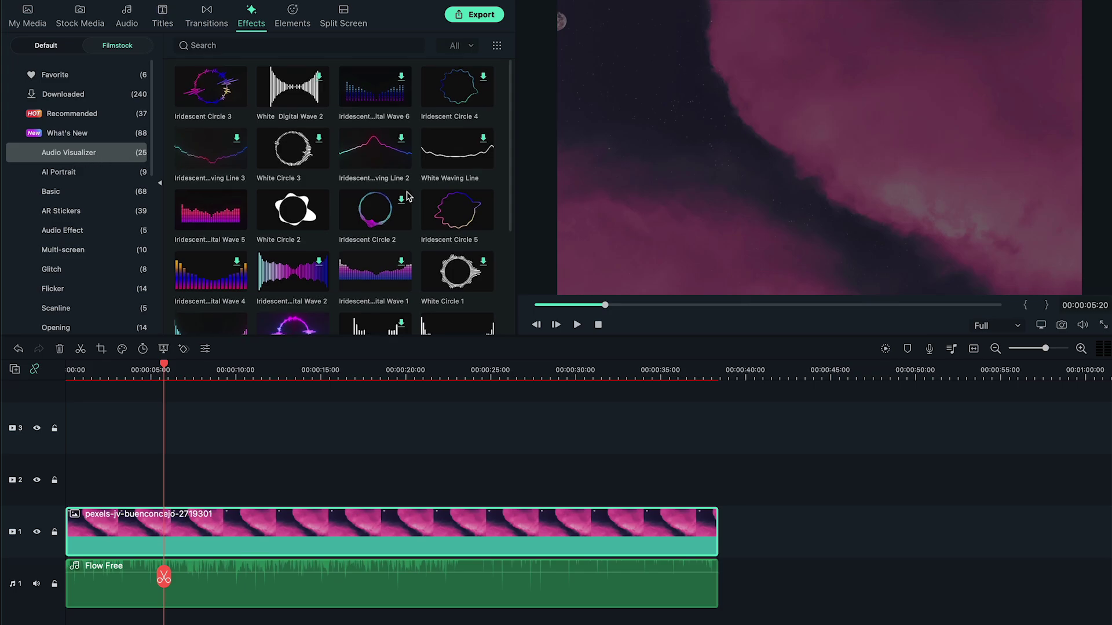
{"action": "scroll", "coordinate": [210, 210], "scroll_direction": "down", "scroll_amount": 3}
{"action": "mouse_move", "coordinate": [88, 430]}
{"action": "left_mouse_down"}
{"action": "mouse_move", "coordinate": [87, 478]}
{"action": "mouse_move", "coordinate": [716, 478]}
{"action": "left_mouse_up"}
Step: Lower the visualizer's Scale Y and Position Y so the bars sit shorter and lower
{"action": "double_click", "coordinate": [472, 475]}
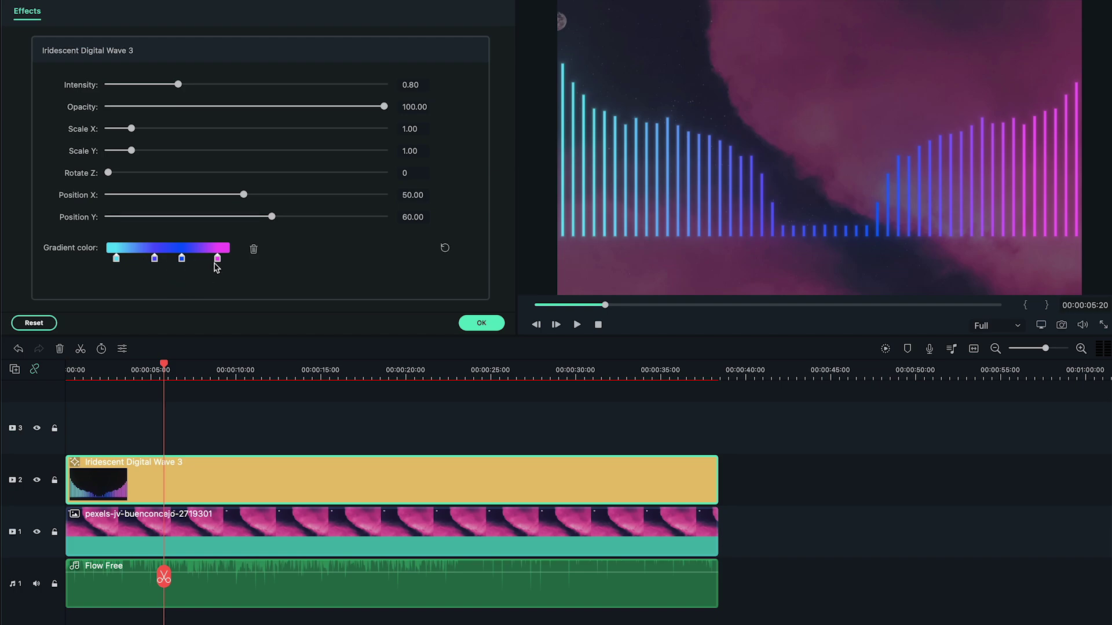
{"action": "left_click_drag", "start_coordinate": [131, 150], "coordinate": [121, 151]}
{"action": "left_click_drag", "start_coordinate": [271, 217], "coordinate": [216, 217]}
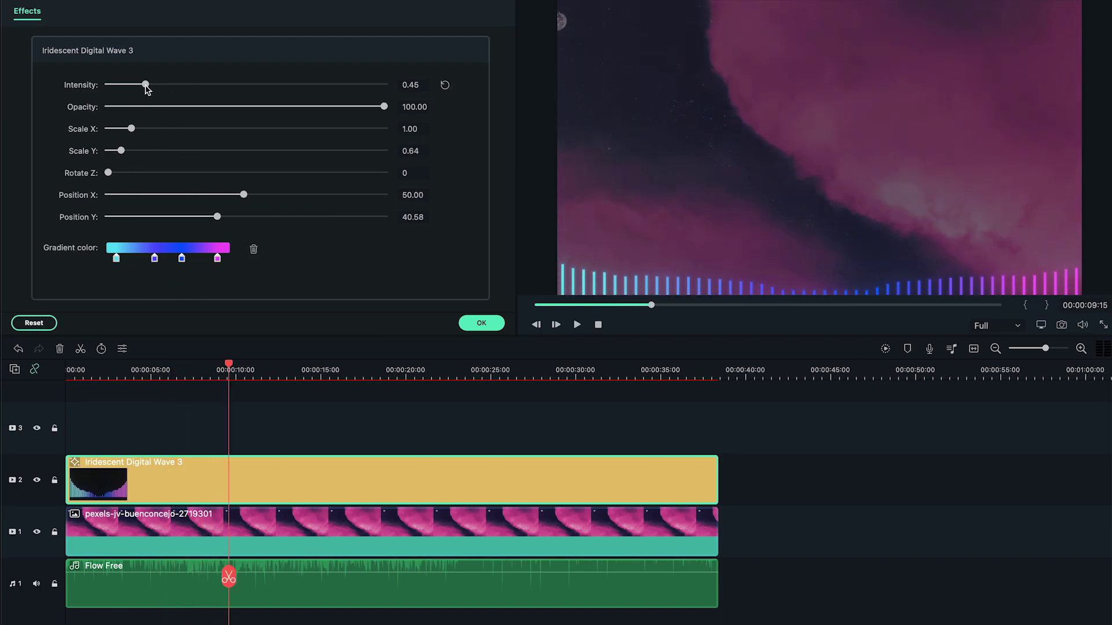
{"action": "key", "text": "space"}
{"action": "left_click", "coordinate": [481, 323]}
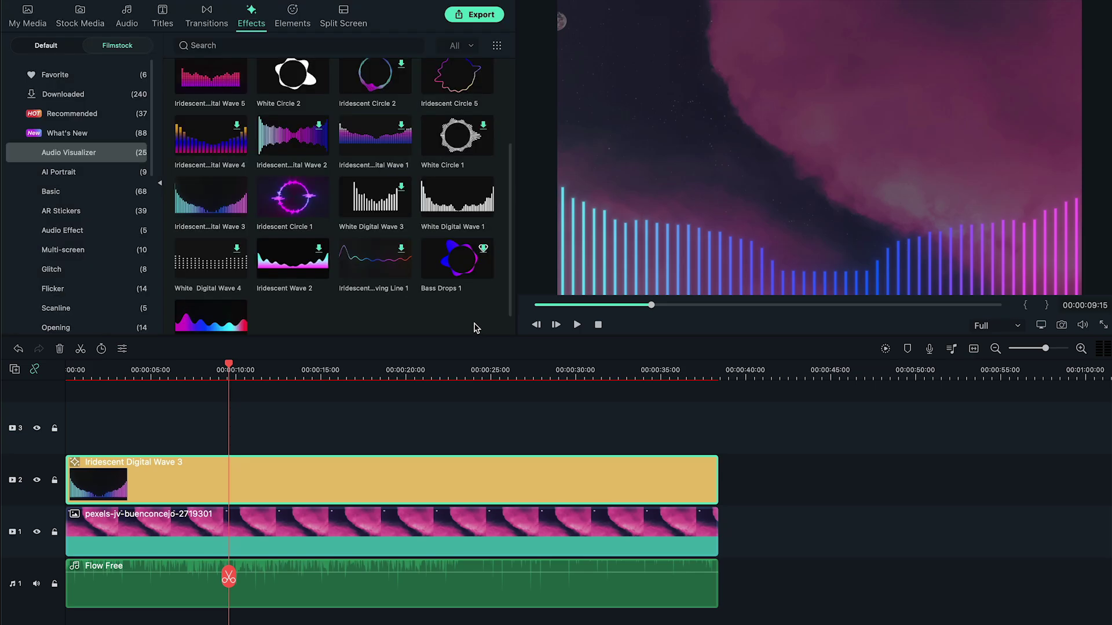
{"action": "left_click", "coordinate": [28, 18]}
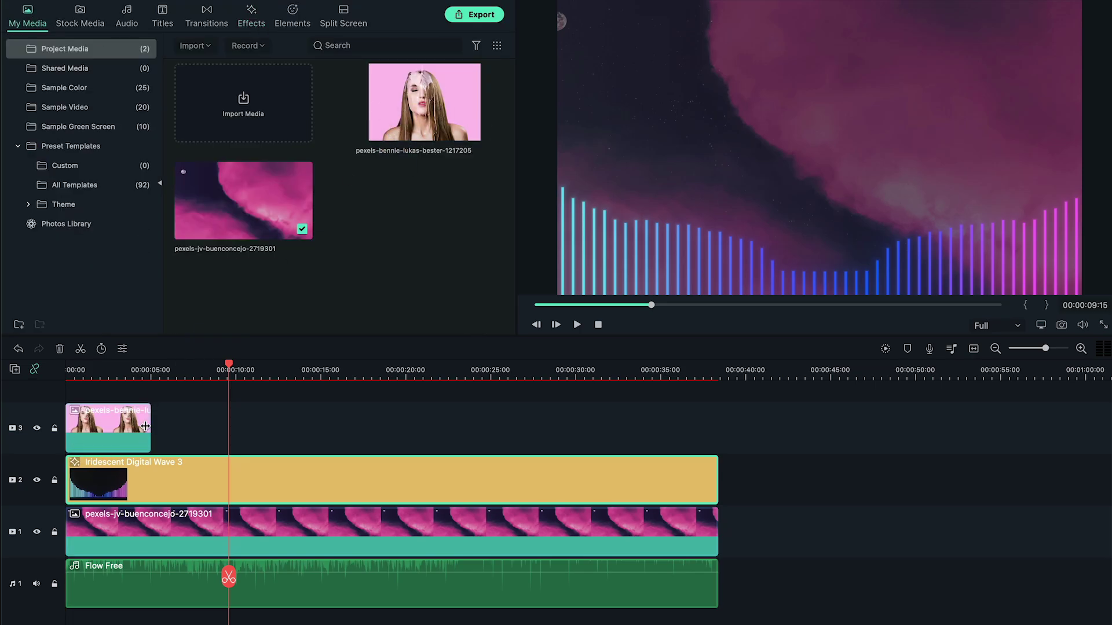
Step: Extend and shrink the portrait, and add a full-length Iridescent Circle 1 ring on track 4
{"action": "left_click_drag", "start_coordinate": [147, 426], "coordinate": [717, 426]}
{"action": "double_click", "coordinate": [390, 427]}
{"action": "left_click_drag", "start_coordinate": [253, 99], "coordinate": [188, 99]}
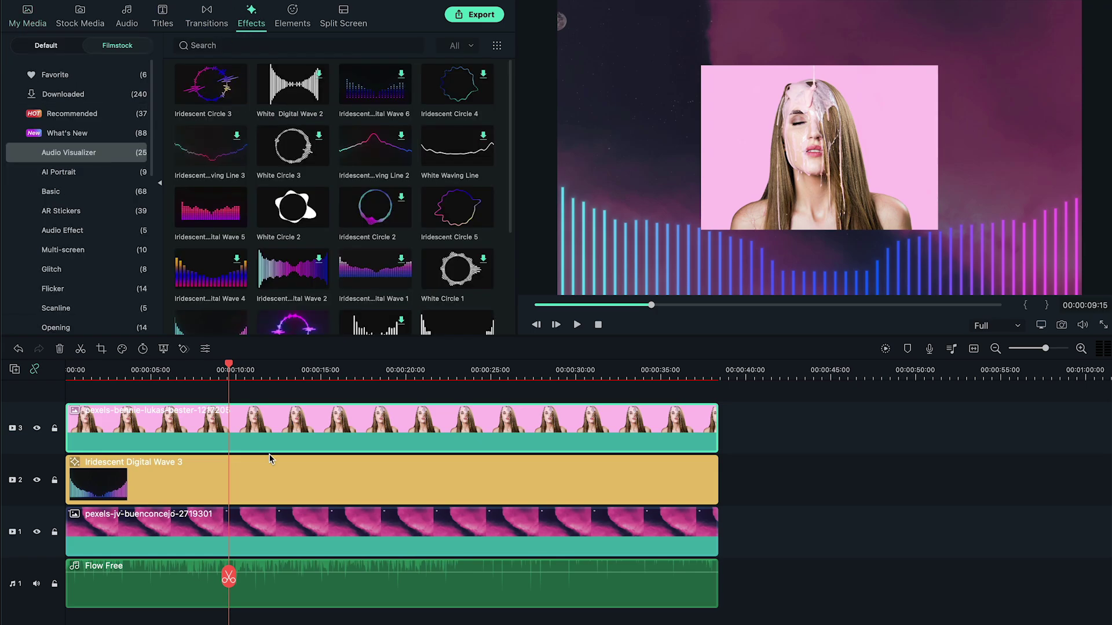
{"action": "scroll", "coordinate": [338, 200], "scroll_direction": "down", "scroll_amount": 2}
{"action": "left_click_drag", "start_coordinate": [293, 248], "coordinate": [73, 458]}
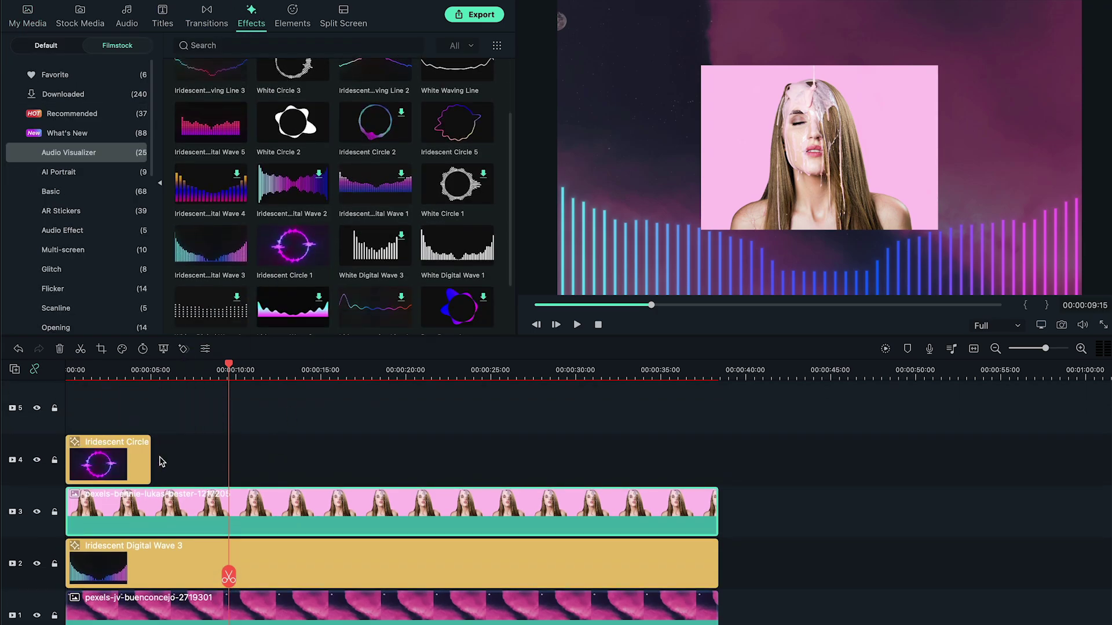
{"action": "left_click_drag", "start_coordinate": [150, 458], "coordinate": [721, 449]}
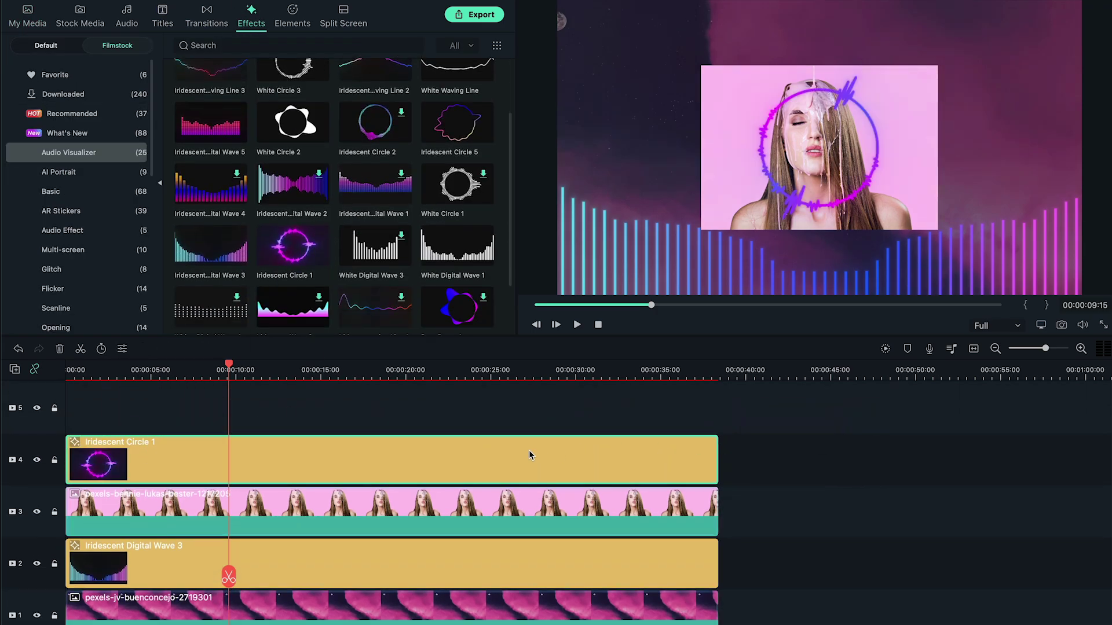
Step: Scale the portrait to about a third and apply a circle mask over the face
{"action": "double_click", "coordinate": [359, 504]}
{"action": "mouse_move", "coordinate": [190, 164]}
{"action": "left_mouse_down"}
{"action": "mouse_move", "coordinate": [156, 164]}
{"action": "mouse_move", "coordinate": [150, 189]}
{"action": "left_mouse_up"}
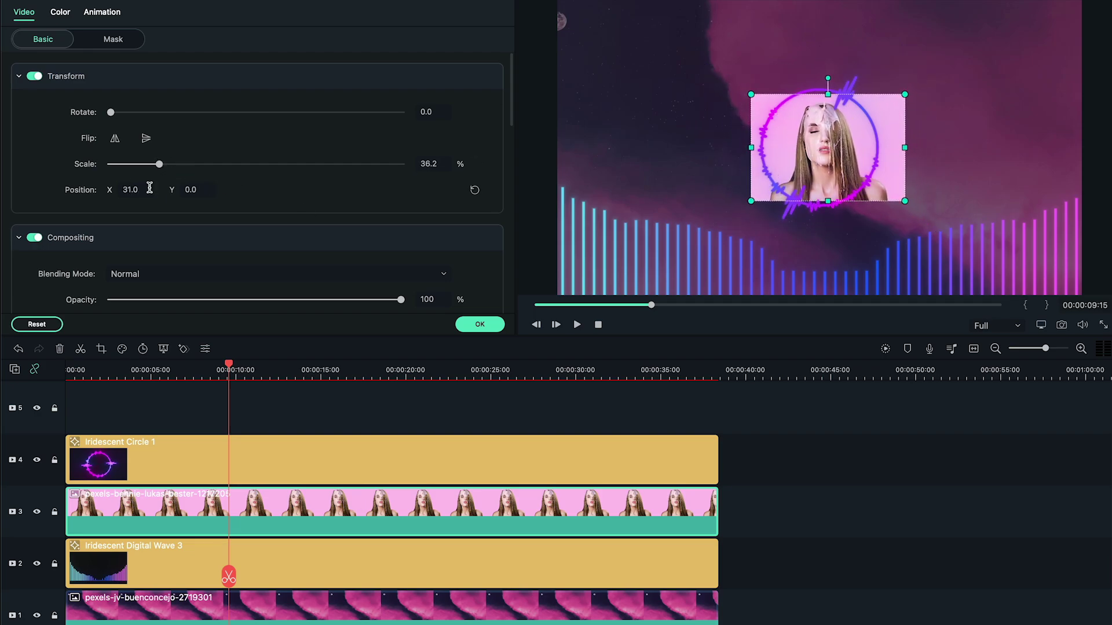
{"action": "left_click", "coordinate": [103, 39]}
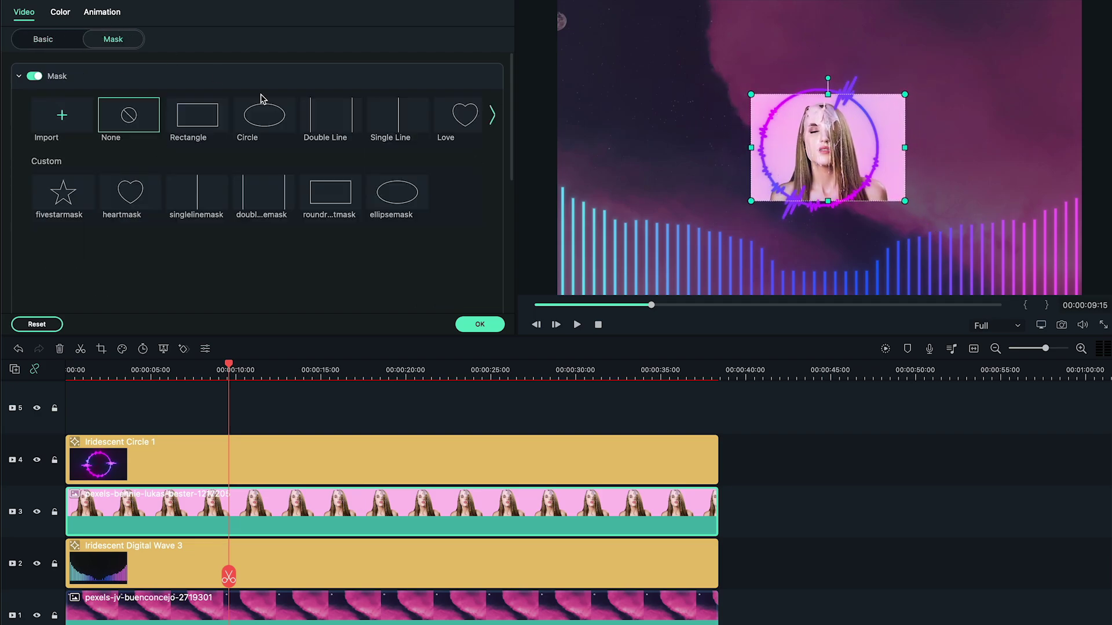
{"action": "left_click", "coordinate": [265, 118]}
{"action": "scroll", "coordinate": [276, 174], "scroll_direction": "down", "scroll_amount": 5}
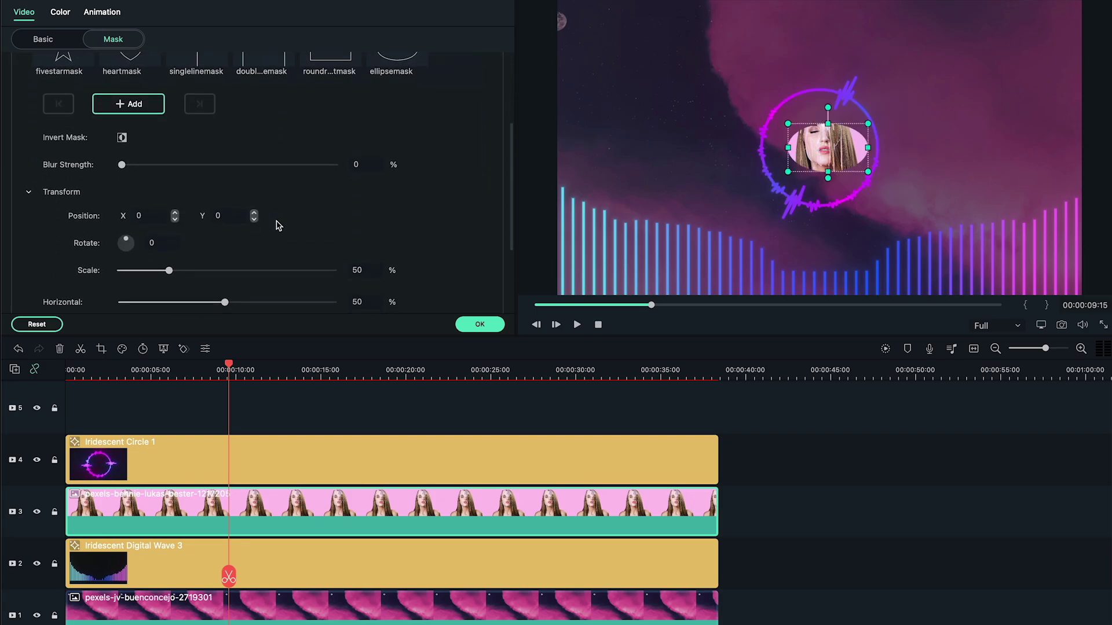
{"action": "scroll", "coordinate": [276, 174], "scroll_direction": "down", "scroll_amount": 3}
{"action": "mouse_move", "coordinate": [174, 188]}
{"action": "left_mouse_down"}
{"action": "mouse_move", "coordinate": [214, 187]}
{"action": "mouse_move", "coordinate": [180, 222]}
{"action": "mouse_move", "coordinate": [184, 247]}
{"action": "left_mouse_up"}
{"action": "left_click_drag", "start_coordinate": [143, 132], "coordinate": [84, 129]}
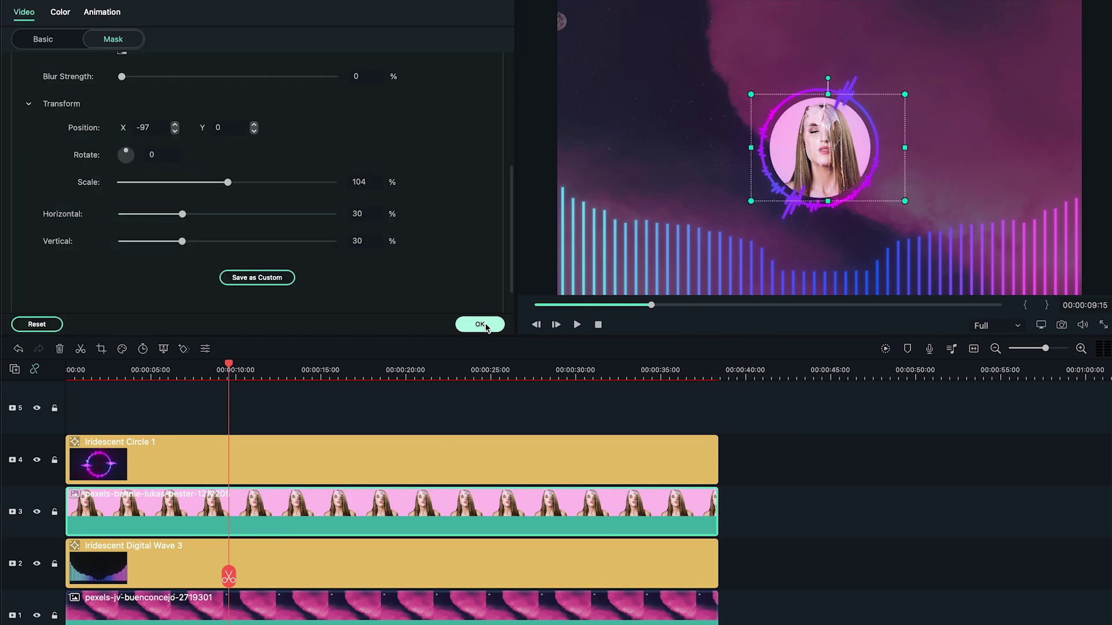
{"action": "left_click", "coordinate": [480, 324]}
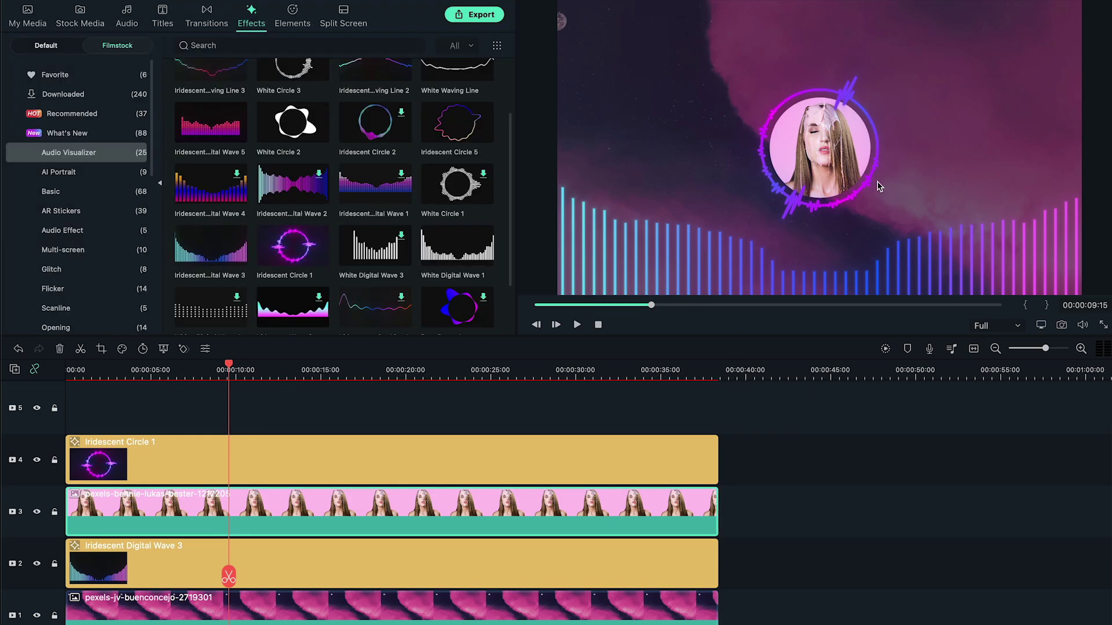
Step: Add a full-length Default Title reading SONG NAME in Montserrat Bold
{"action": "left_click", "coordinate": [162, 16]}
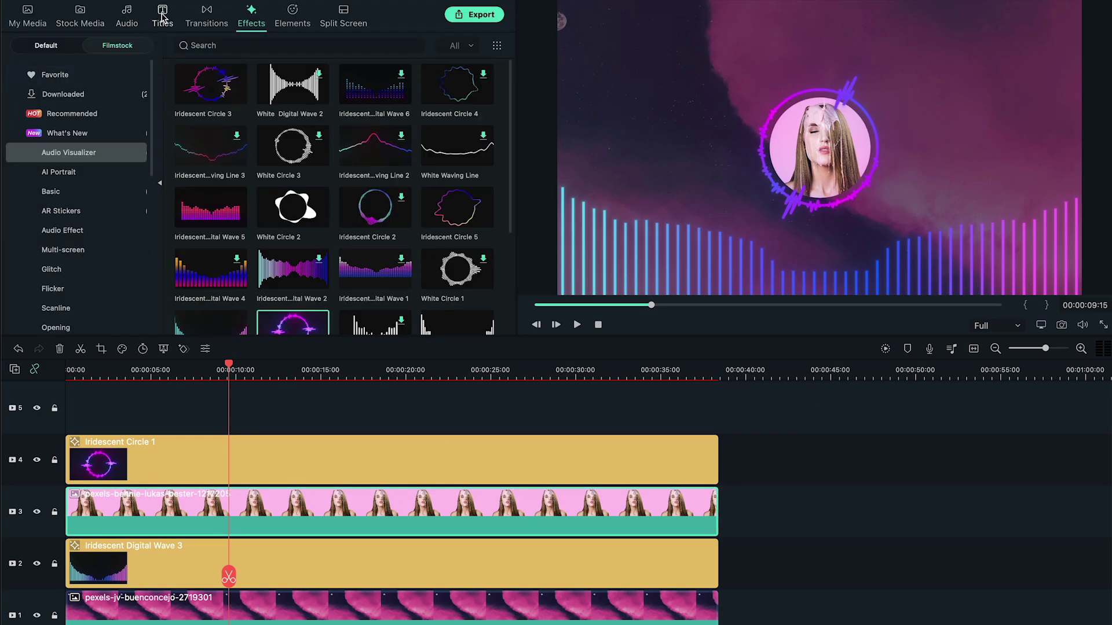
{"action": "left_click", "coordinate": [75, 154]}
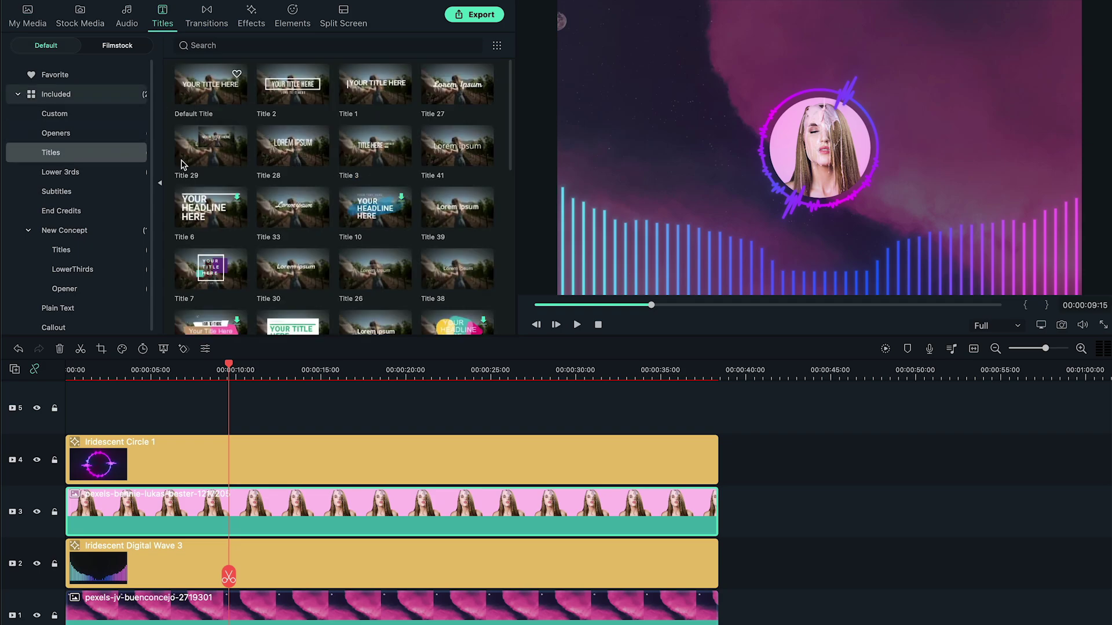
{"action": "left_click_drag", "start_coordinate": [148, 407], "coordinate": [718, 408]}
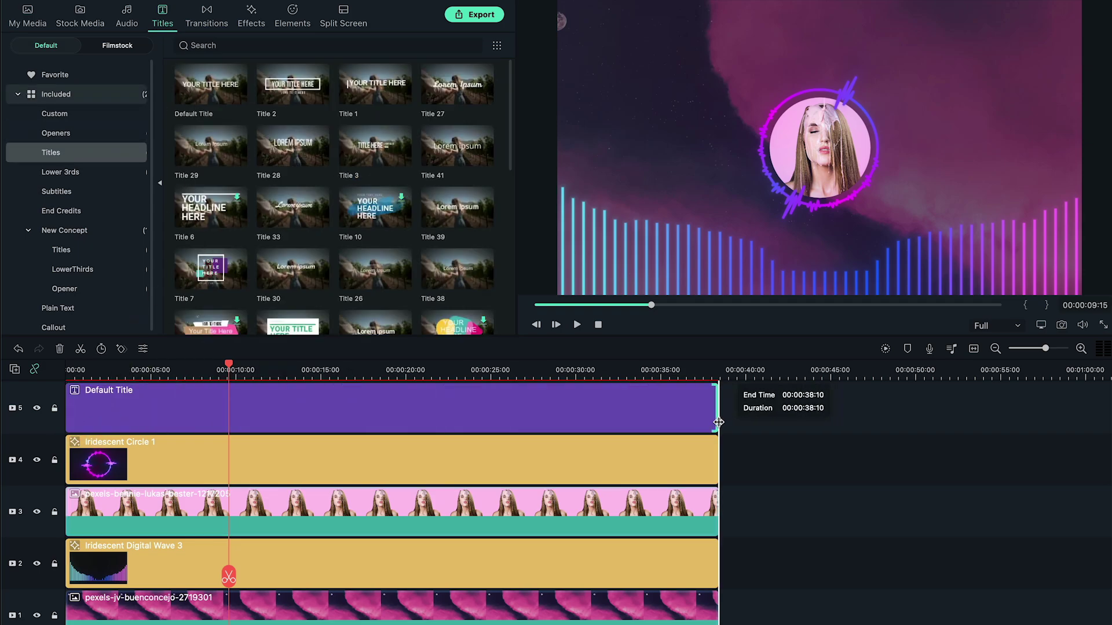
{"action": "double_click", "coordinate": [539, 448]}
{"action": "left_click", "coordinate": [413, 324]}
{"action": "triple_click", "coordinate": [643, 278]}
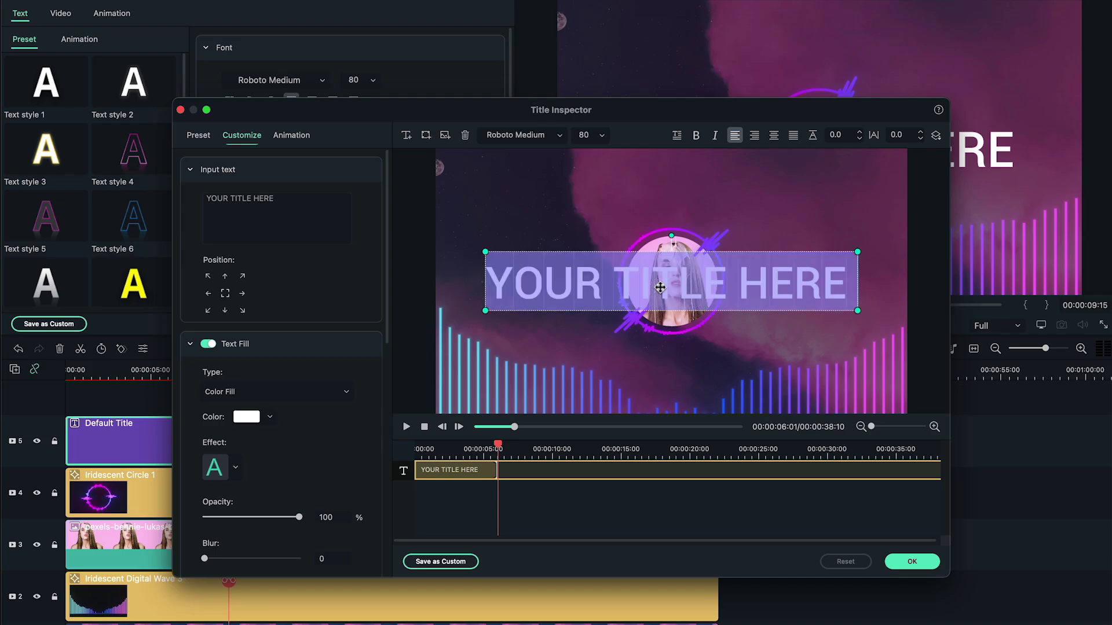
{"action": "type", "text": "SONG NAME"}
{"action": "left_click", "coordinate": [524, 135]}
{"action": "scroll", "coordinate": [521, 348], "scroll_direction": "down", "scroll_amount": 10}
{"action": "scroll", "coordinate": [521, 348], "scroll_direction": "down", "scroll_amount": 10}
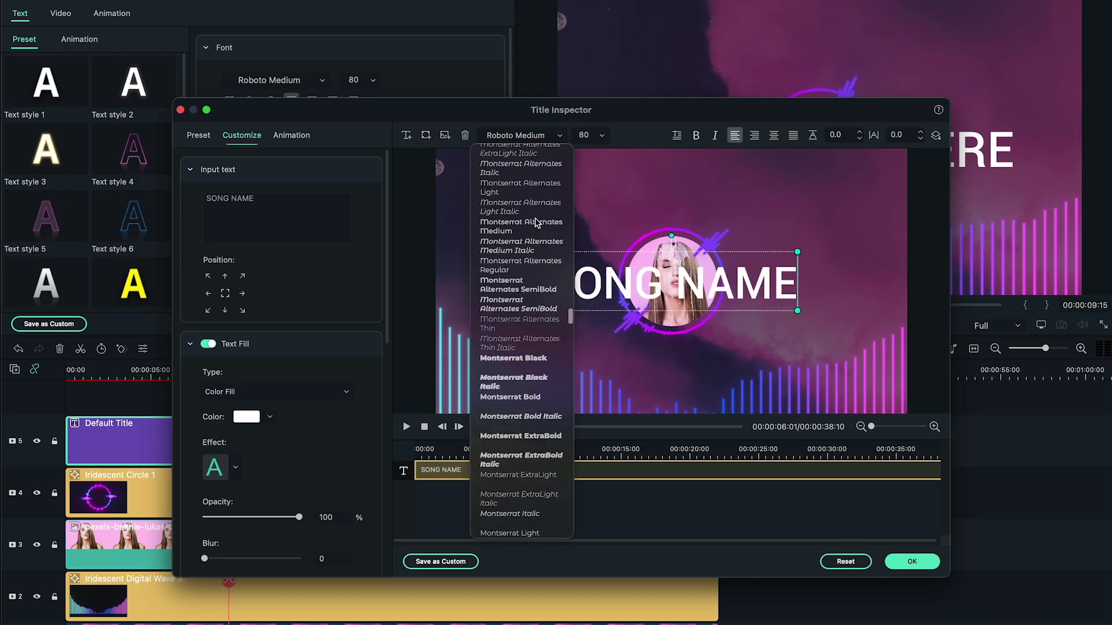
{"action": "left_click", "coordinate": [521, 348]}
Step: Add a second text line, ARTIST NAME, in Montserrat Light beneath the song title
{"action": "left_click", "coordinate": [406, 136]}
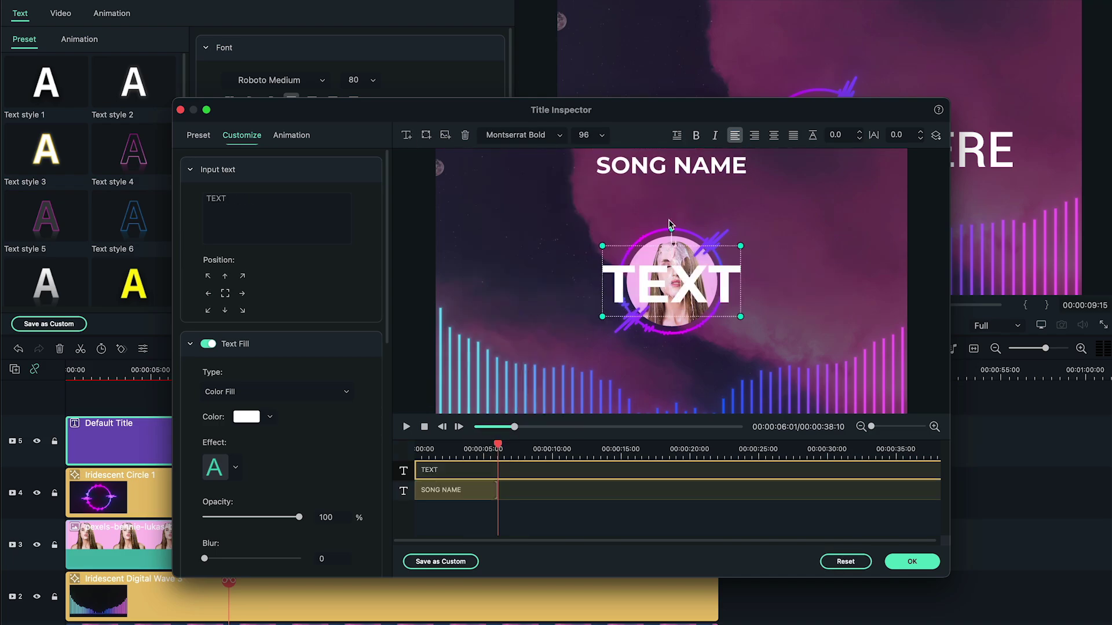
{"action": "triple_click", "coordinate": [669, 278]}
{"action": "type", "text": "ARTIST NAME"}
{"action": "left_click", "coordinate": [525, 135]}
{"action": "left_click", "coordinate": [518, 225]}
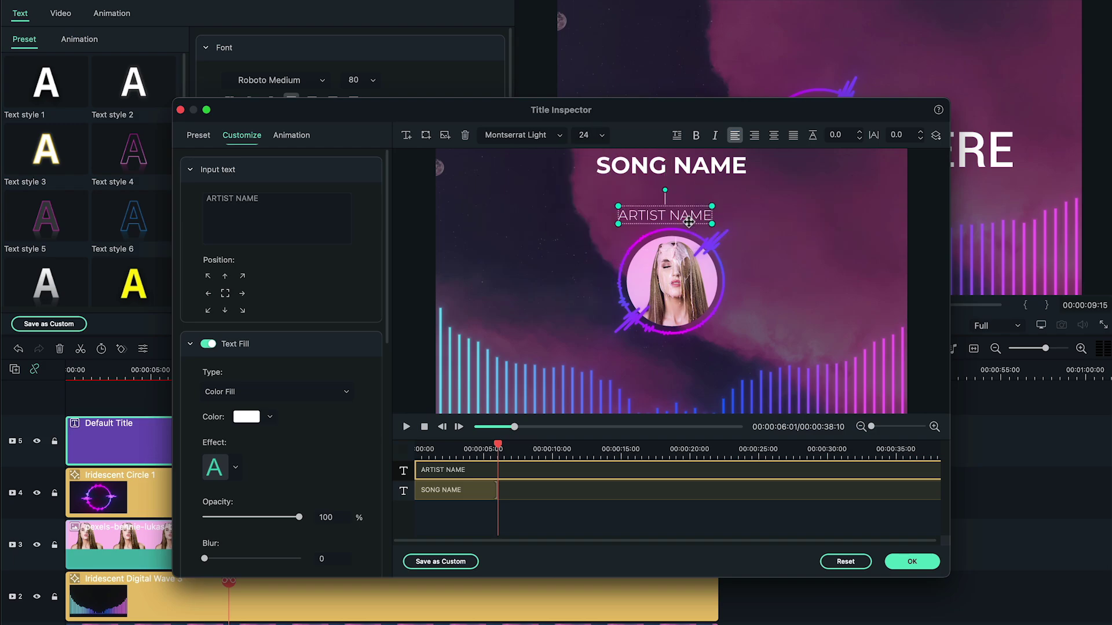
{"action": "left_click", "coordinate": [746, 165]}
{"action": "left_click", "coordinate": [698, 198]}
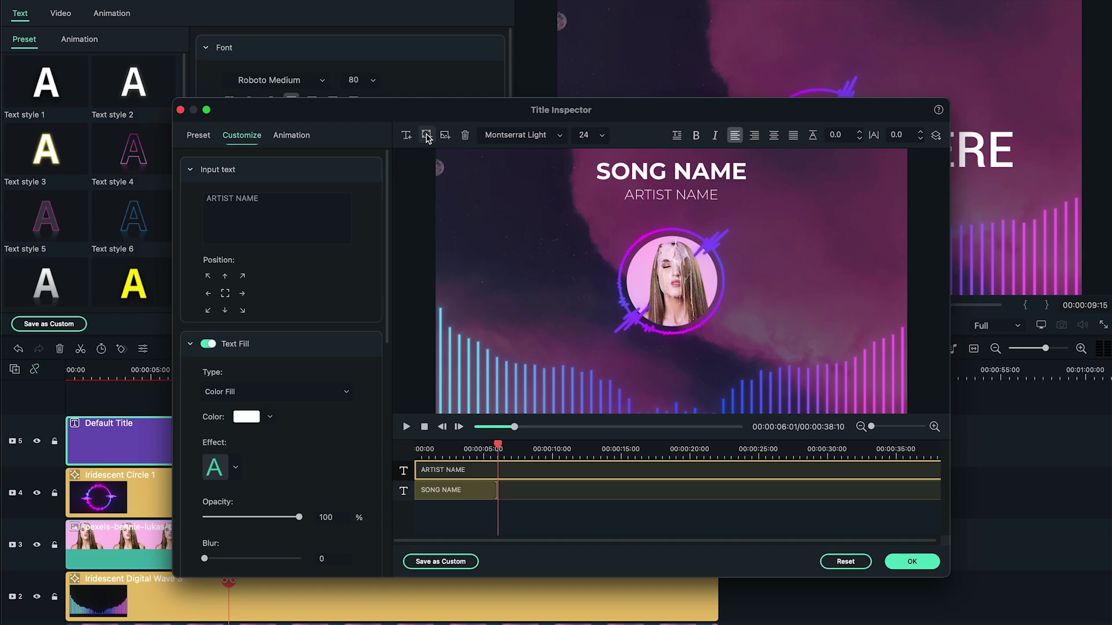
Step: Place a boxed text element top-left with no fill and a white border
{"action": "left_click", "coordinate": [427, 137]}
{"action": "left_click", "coordinate": [461, 242]}
{"action": "left_click_drag", "start_coordinate": [653, 230], "coordinate": [487, 173]}
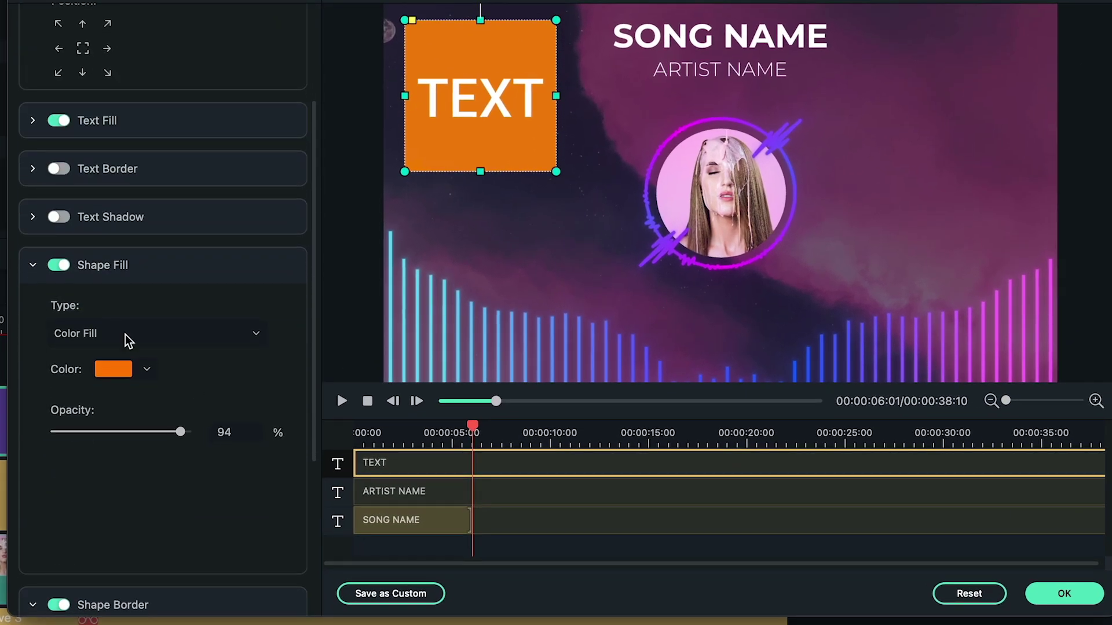
{"action": "left_click", "coordinate": [58, 264]}
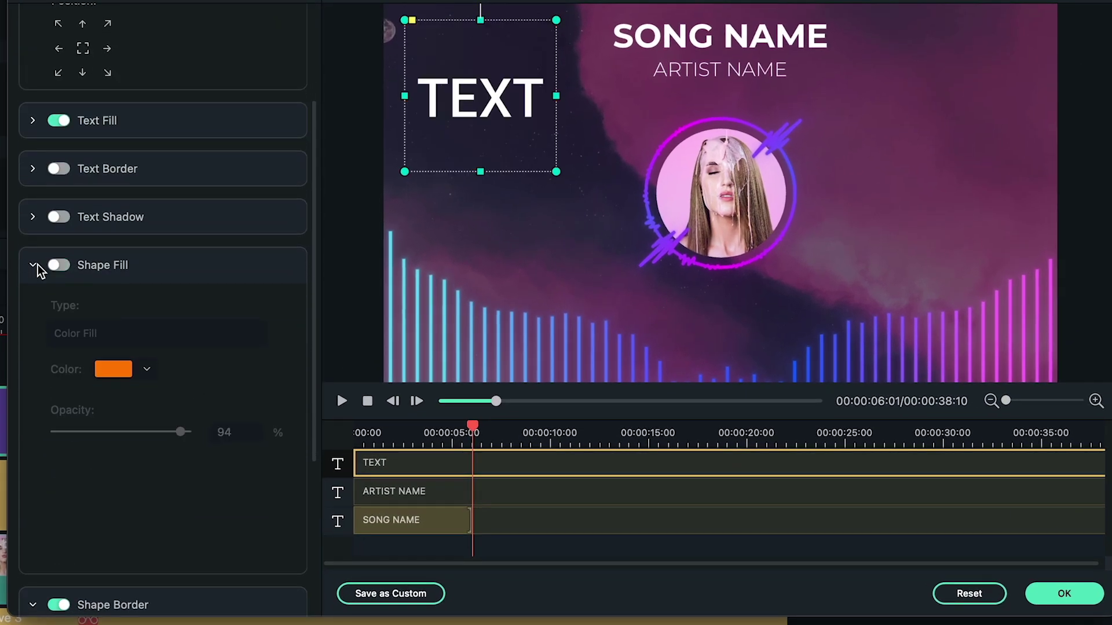
{"action": "left_click", "coordinate": [32, 605]}
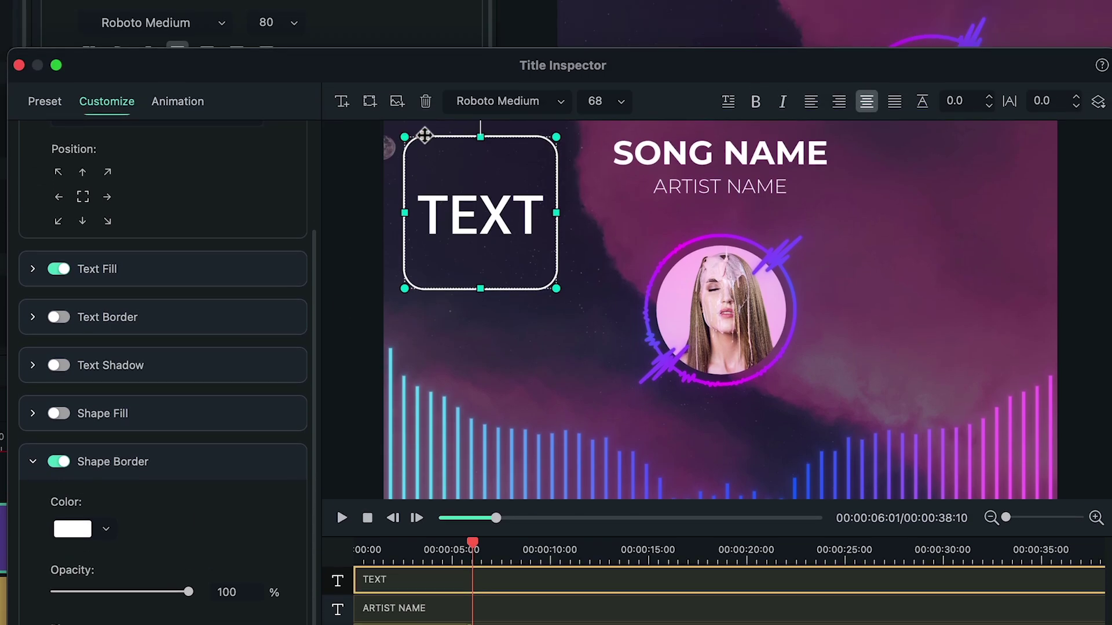
Step: Make the badge read 'Listen on Spotify' in Montserrat Bold, size 42
{"action": "double_click", "coordinate": [462, 240]}
{"action": "type", "text": "Listen on Spotify"}
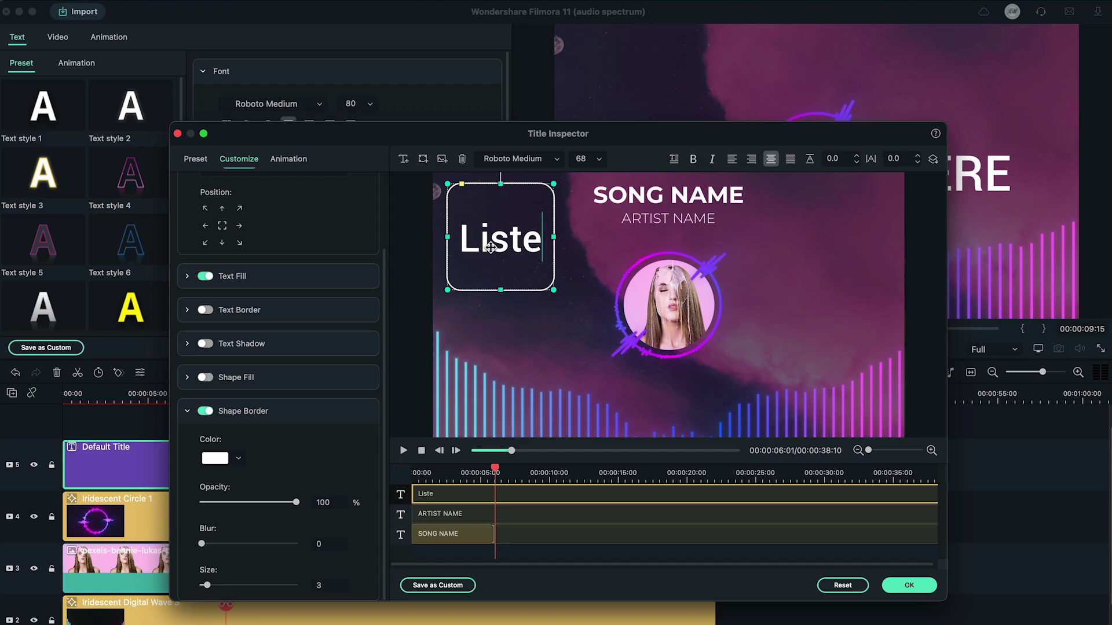
{"action": "left_click", "coordinate": [520, 158]}
{"action": "left_click", "coordinate": [521, 241]}
{"action": "type", "text": "n on"}
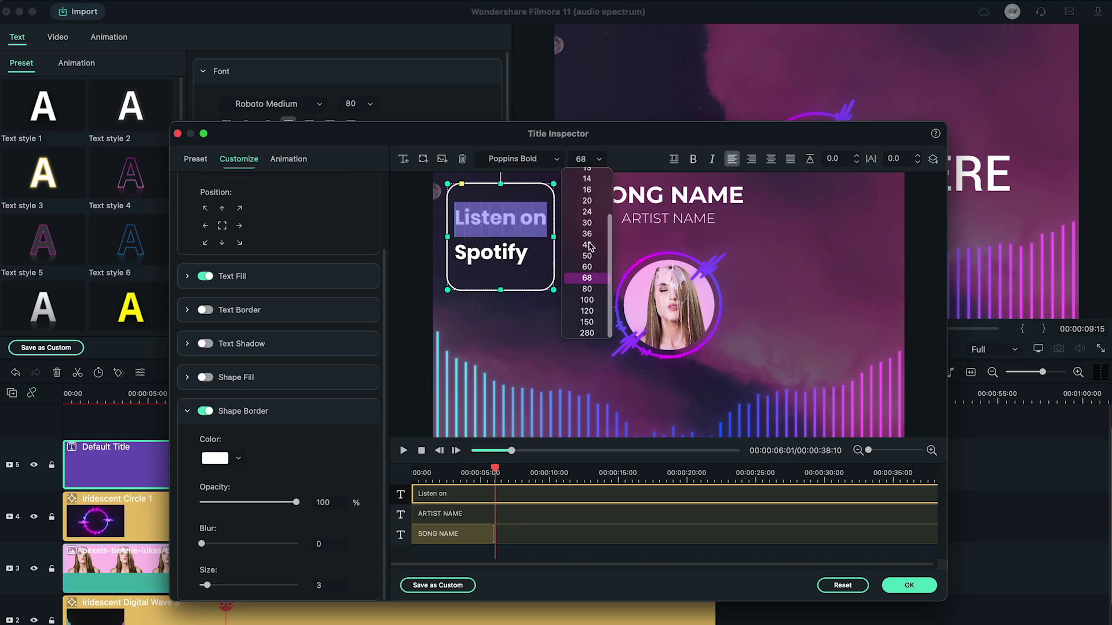
{"action": "left_click", "coordinate": [588, 245]}
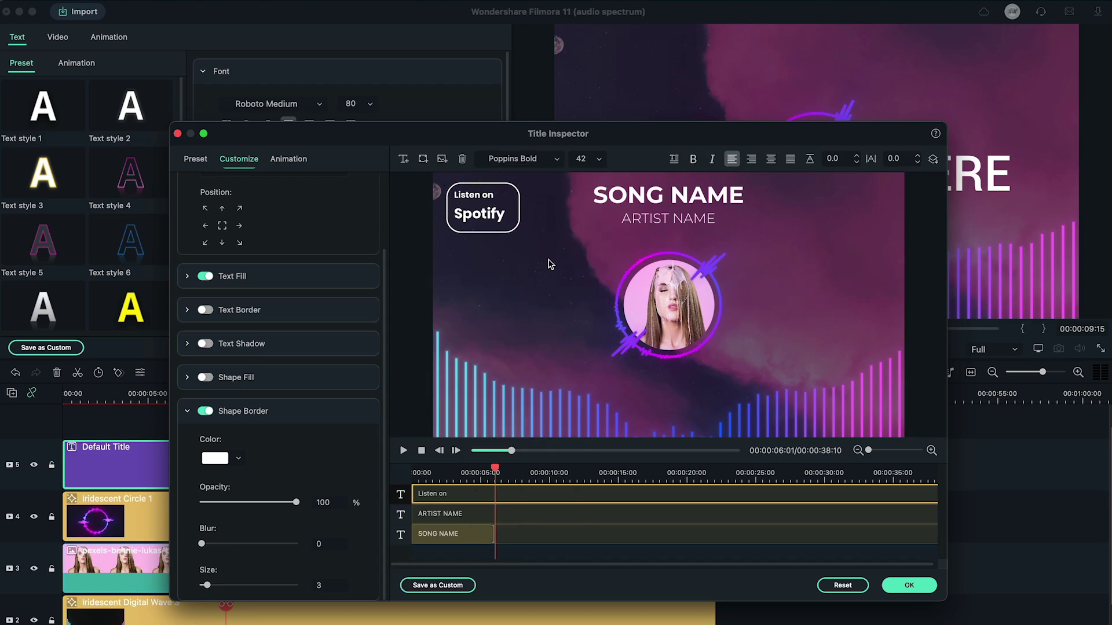
{"action": "left_click", "coordinate": [520, 159]}
{"action": "scroll", "coordinate": [520, 261], "scroll_direction": "down", "scroll_amount": 5}
{"action": "left_click", "coordinate": [520, 209]}
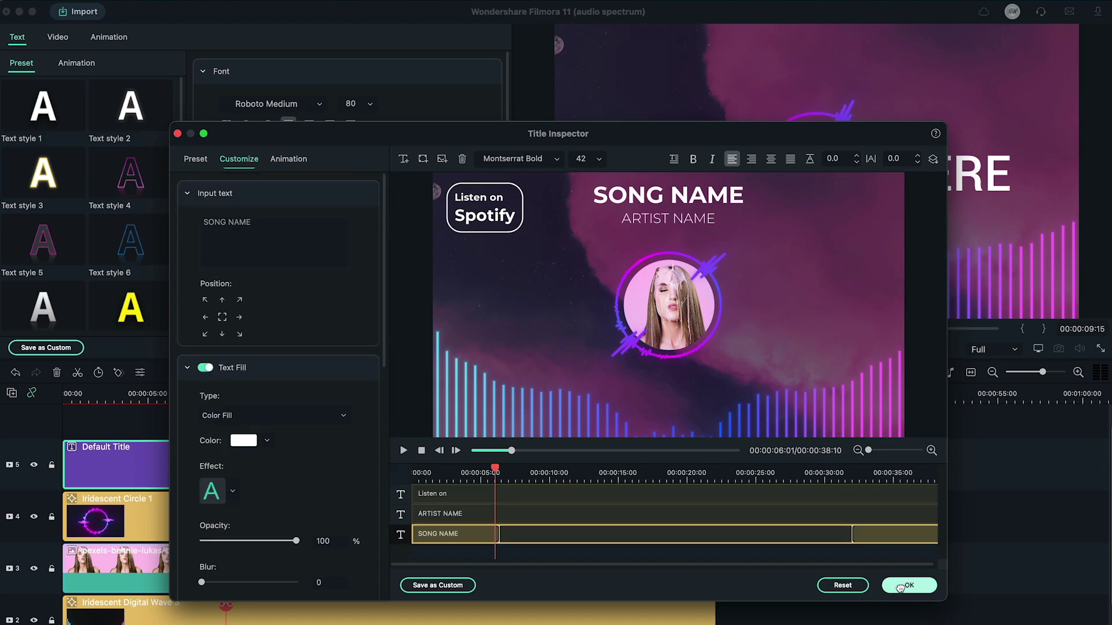
{"action": "left_click", "coordinate": [906, 586]}
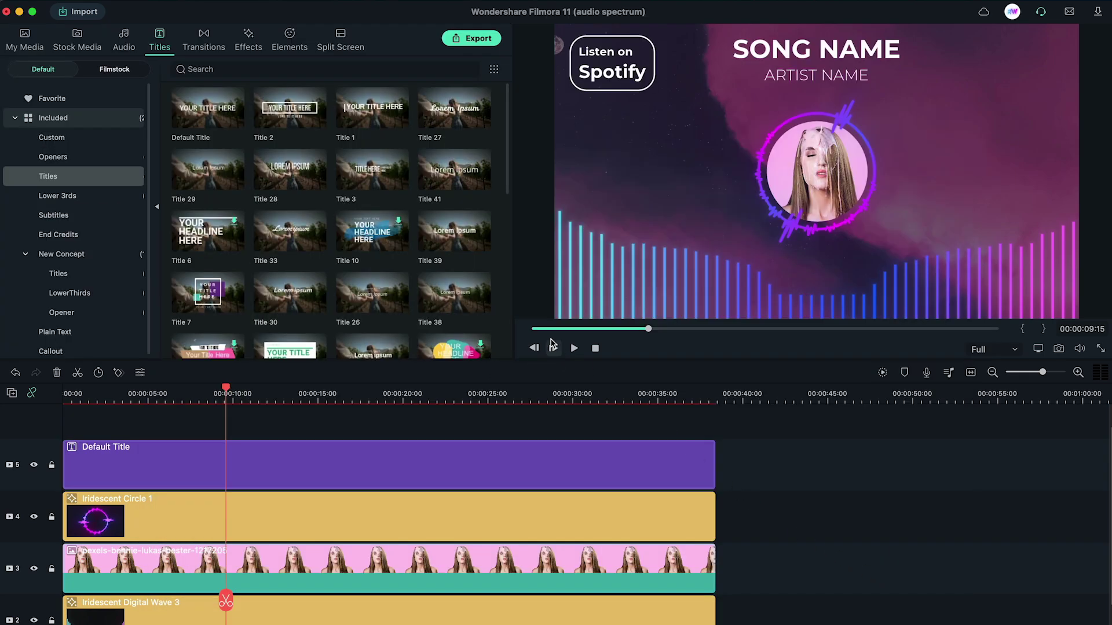
{"action": "left_click_drag", "start_coordinate": [549, 330], "coordinate": [541, 330]}
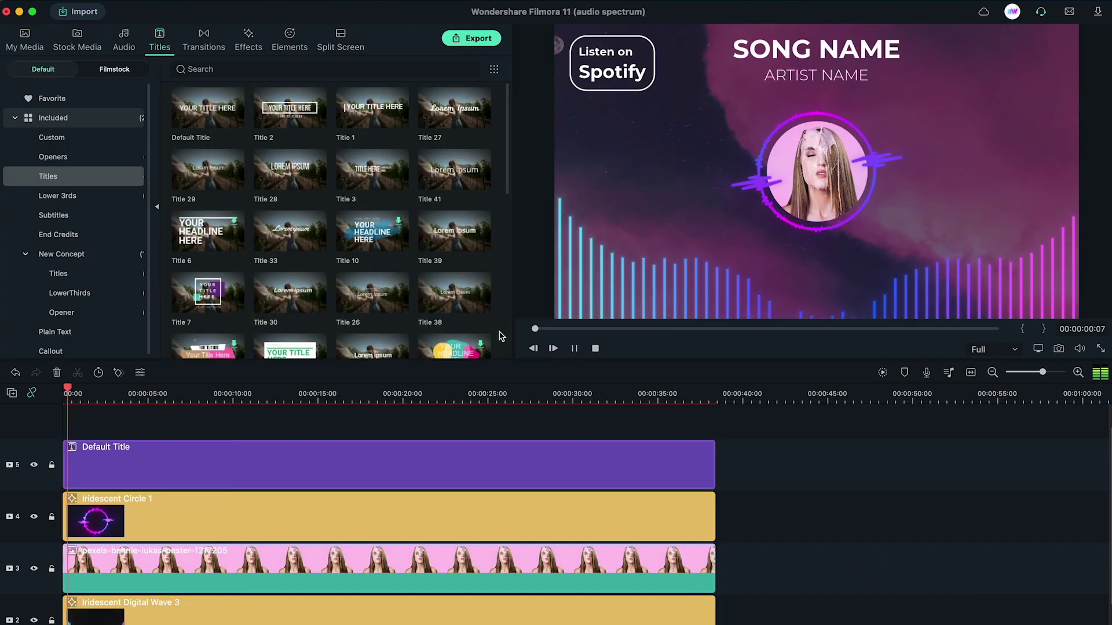